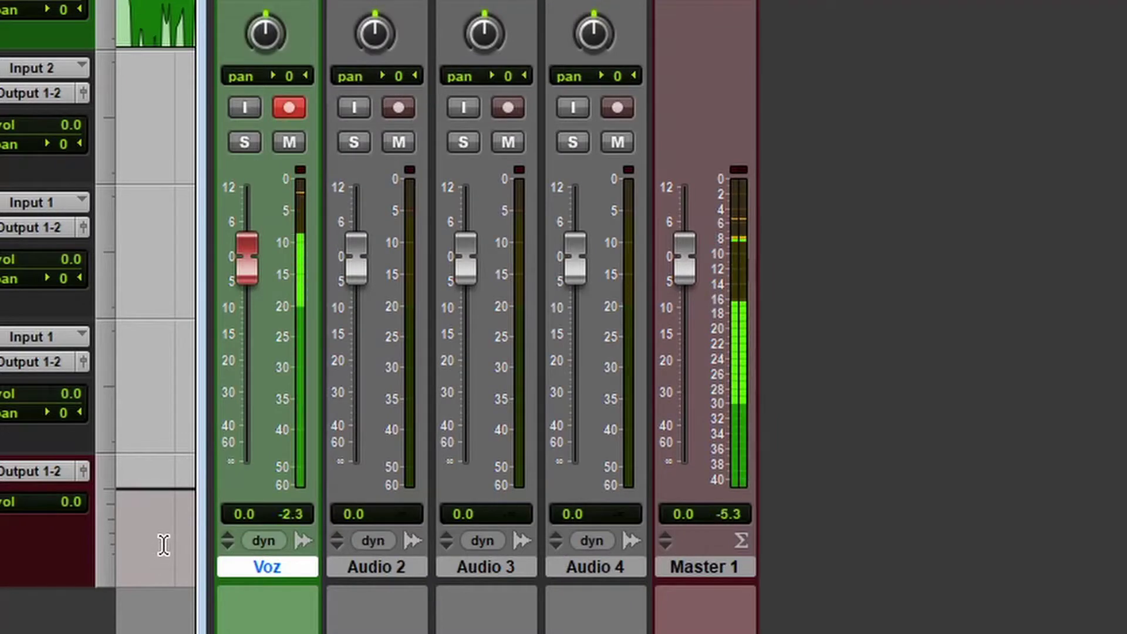
# Raise the Voz track's fader to +6.9 dB and clear the clip indicator on Master 1.
pyautogui.moveTo(238, 264); pyautogui.dragTo(222, 223)
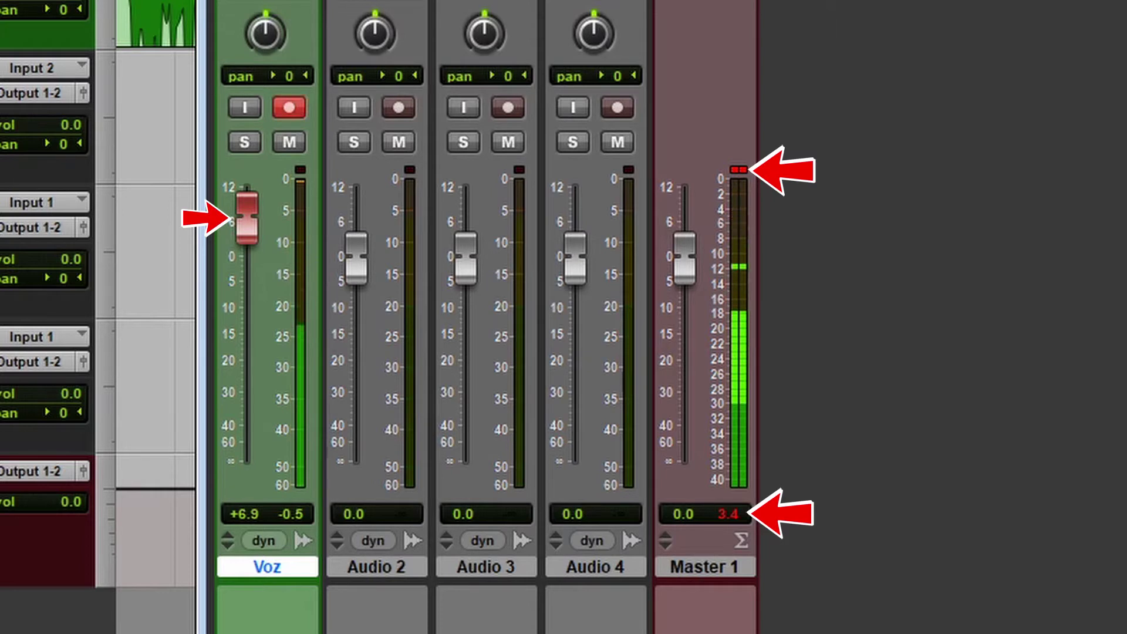
pyautogui.click(742, 169)
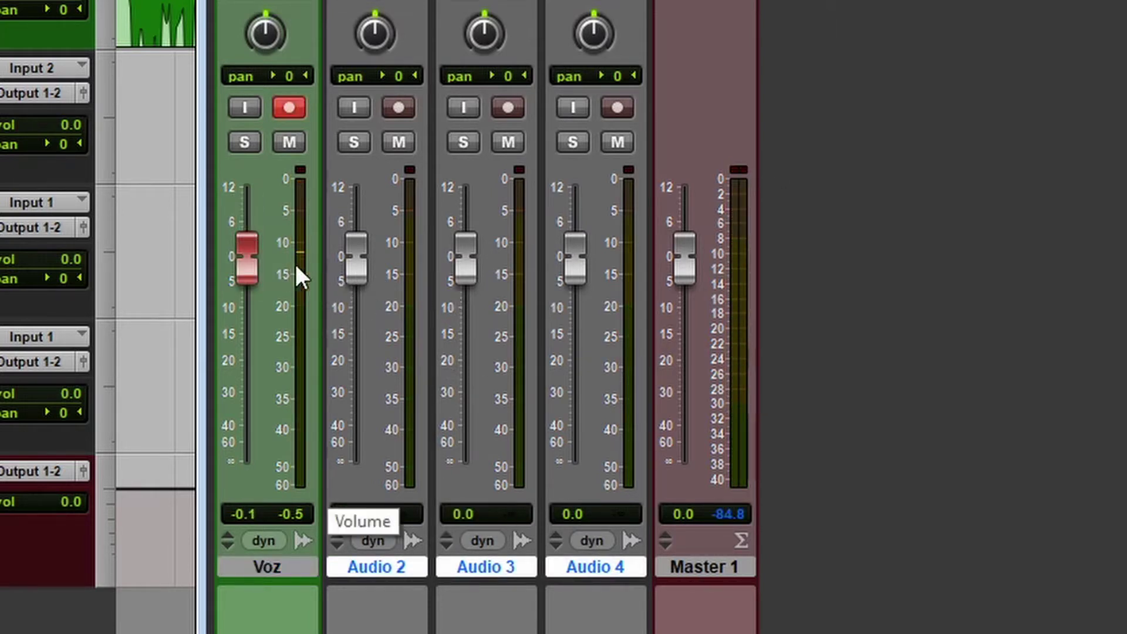
# Lower the faders of Audio 2 to -7.0 dB, Audio 3 to -6.8 dB and Audio 4 to -9.1 dB.
pyautogui.moveTo(352, 263); pyautogui.dragTo(360, 300)
pyautogui.moveTo(453, 269); pyautogui.dragTo(510, 293)
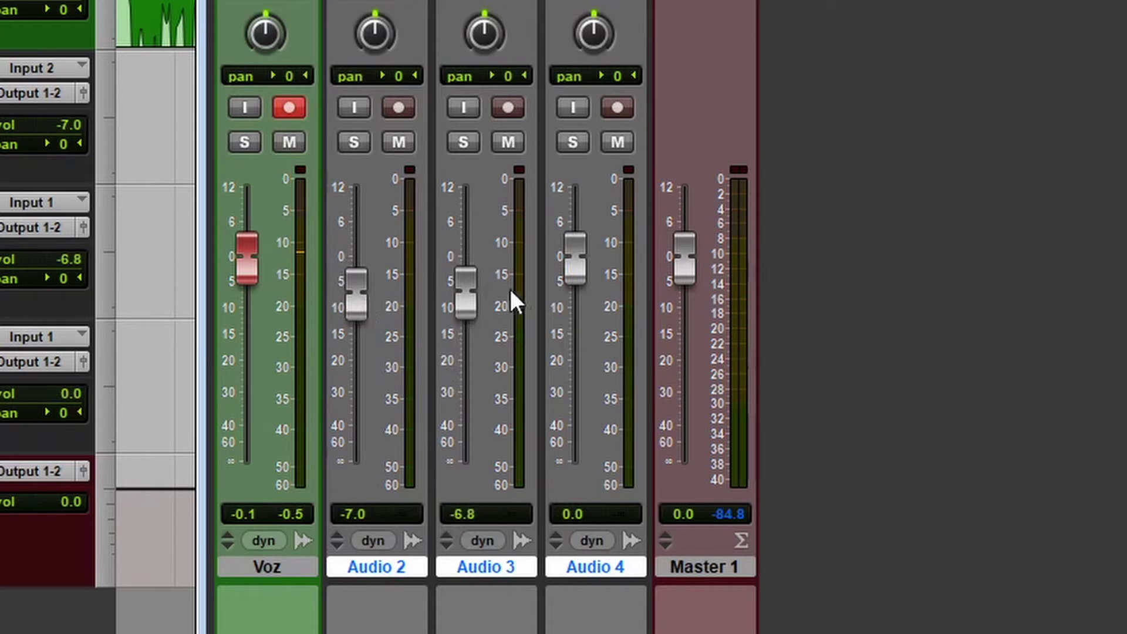
pyautogui.moveTo(576, 270); pyautogui.dragTo(572, 318)
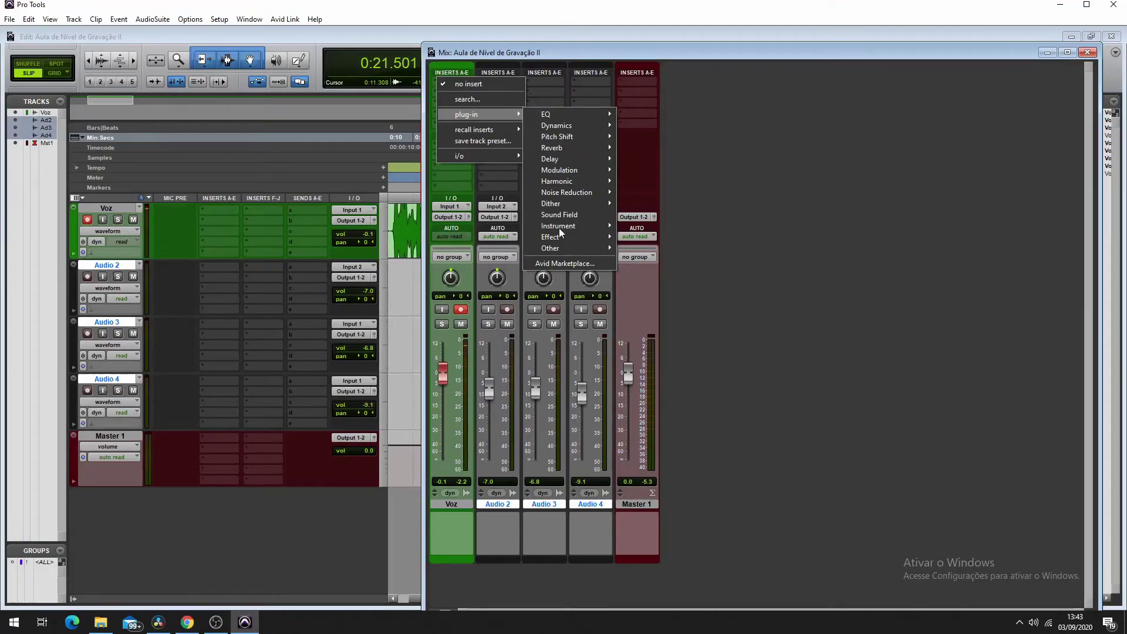
pyautogui.moveTo(555, 249)
pyautogui.click(658, 550)
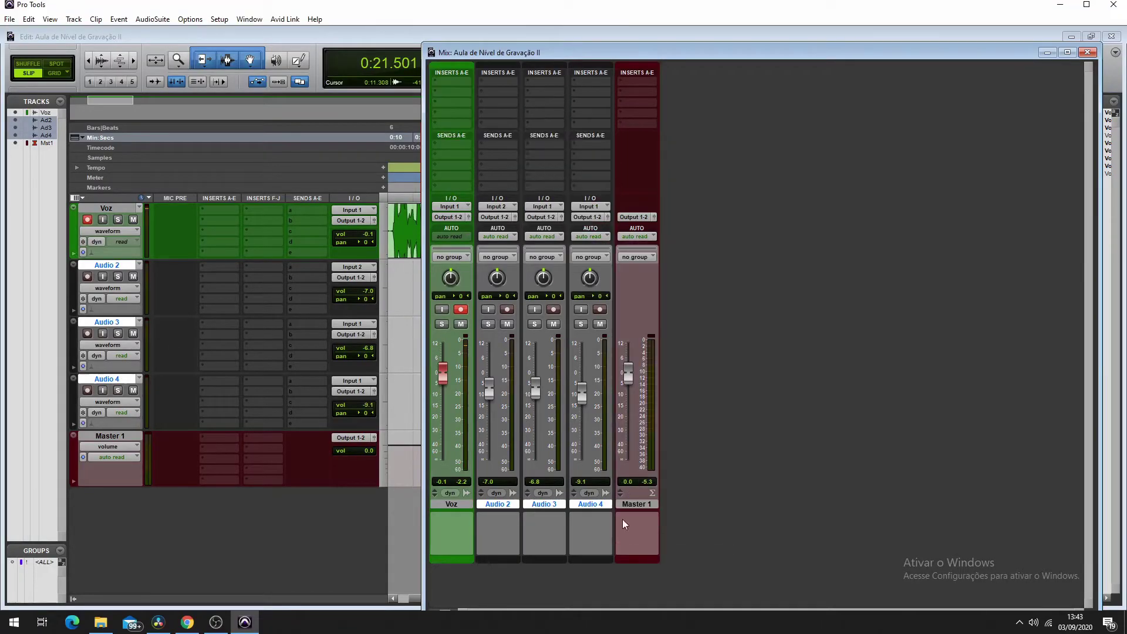
pyautogui.moveTo(487, 209); pyautogui.dragTo(429, 204)
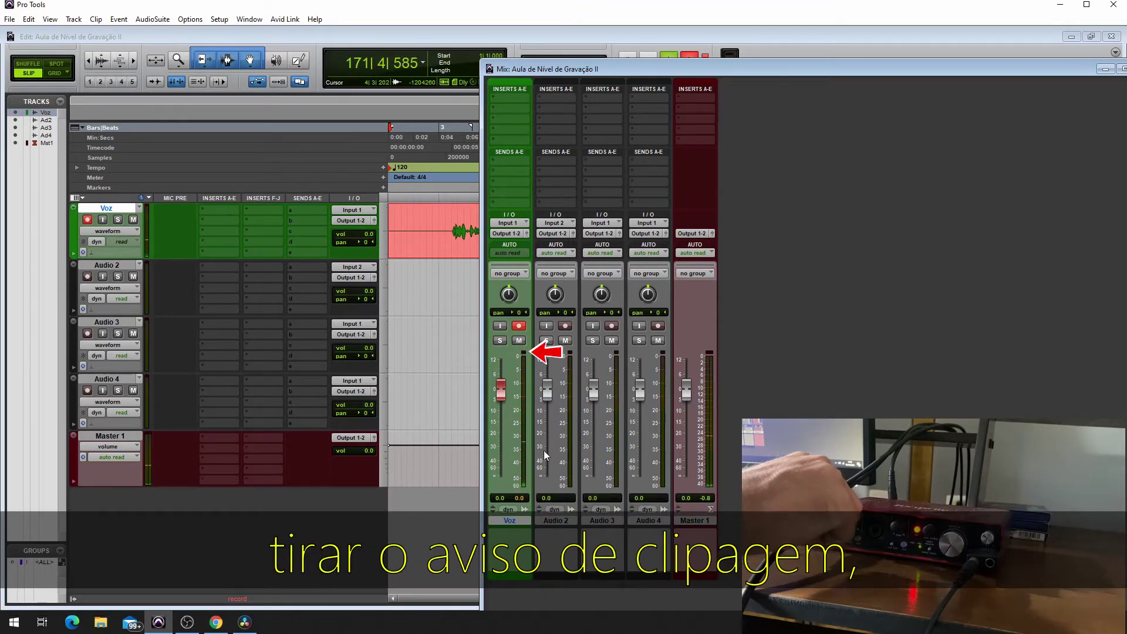
# Clear the peak and clip reading of the Voz track in the mixer.
pyautogui.click(519, 499)
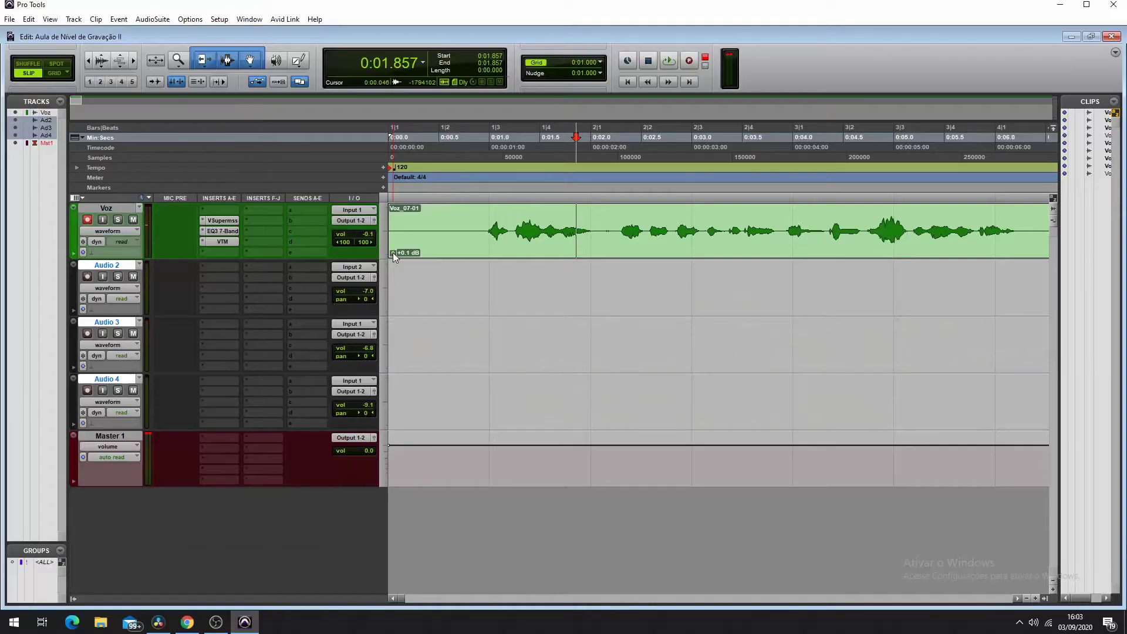
# Try the Voz_07-01 clip's gain at +36.0 dB, return it to +0.1 dB, and adjust the Voz track's volume.
pyautogui.moveTo(393, 252); pyautogui.dragTo(384, 231)
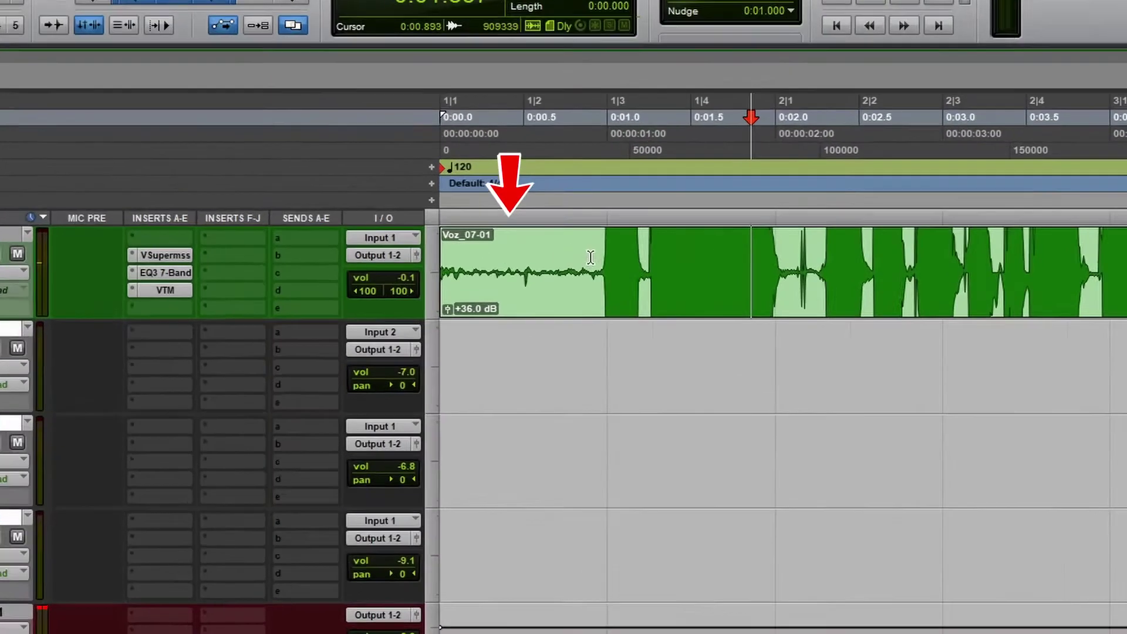
pyautogui.moveTo(484, 221); pyautogui.dragTo(368, 213)
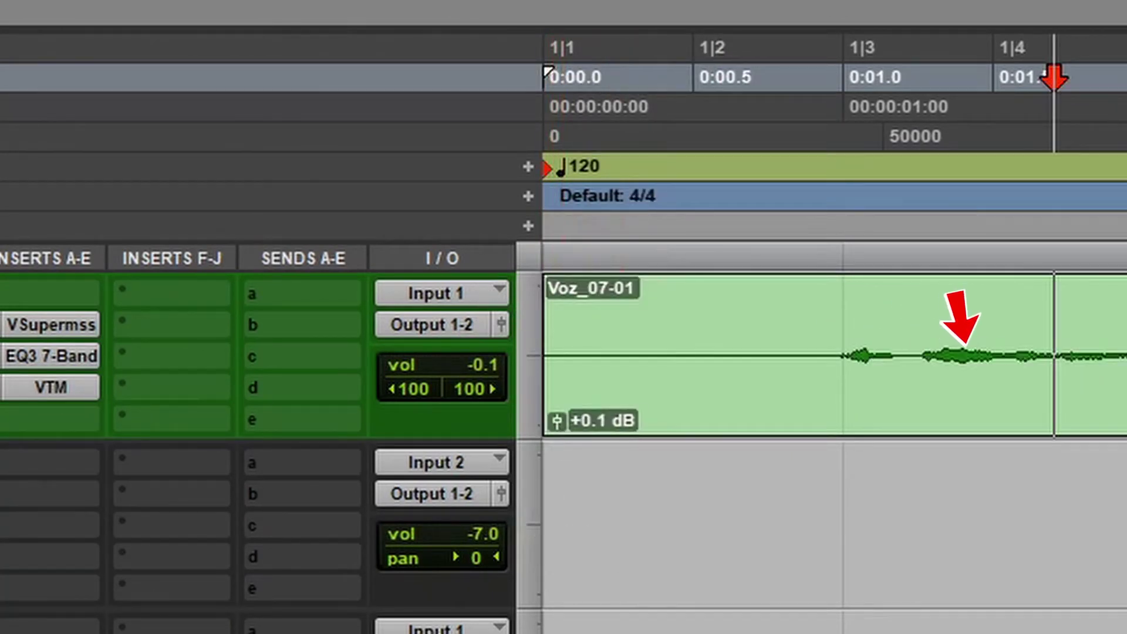
pyautogui.moveTo(480, 364); pyautogui.dragTo(528, 194)
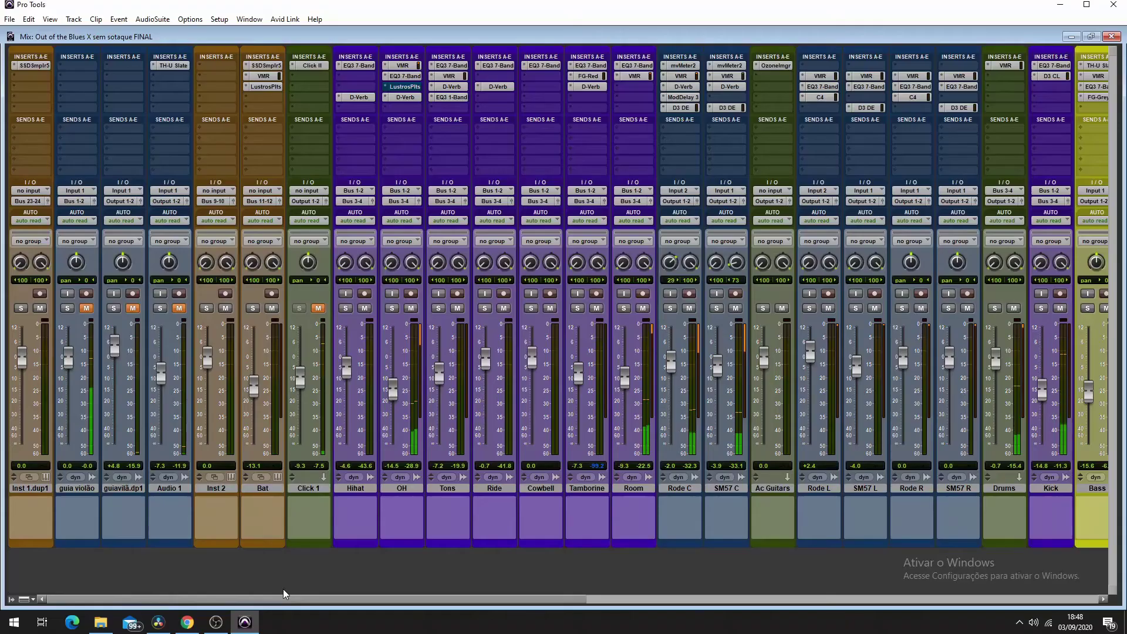
# Examine the channel levels across the mixer of the Out of the Blues X sem sotaque FINAL session.
pyautogui.moveTo(269, 598); pyautogui.dragTo(788, 633)
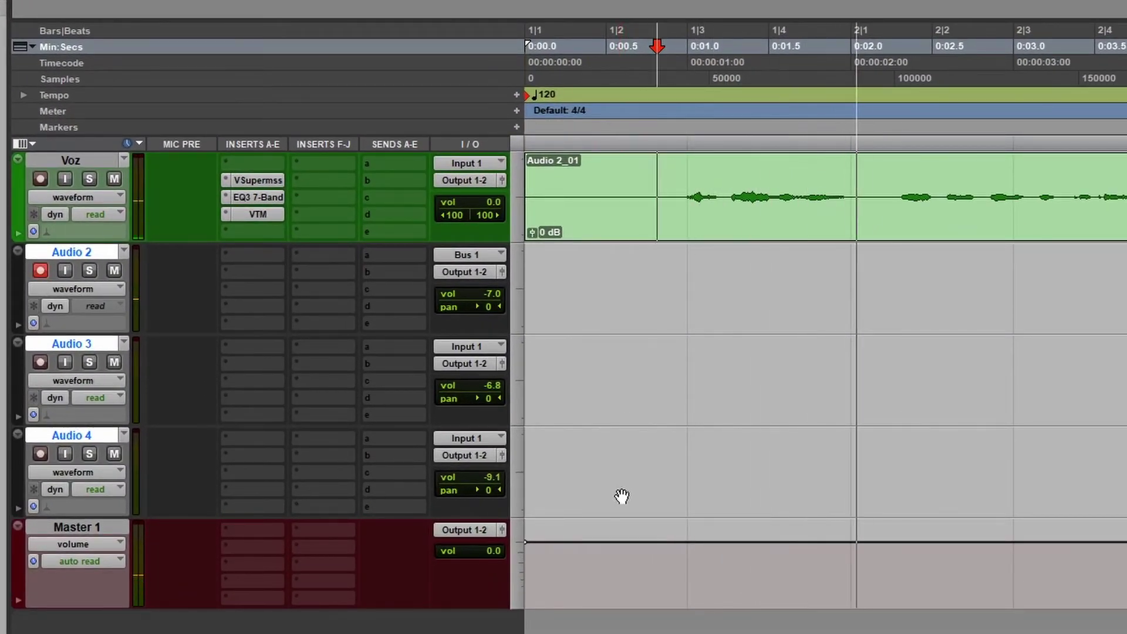
# Insert the Trim plug-in in the first insert slot of the Voz track.
pyautogui.click(253, 164)
pyautogui.moveTo(276, 216)
pyautogui.moveTo(476, 428)
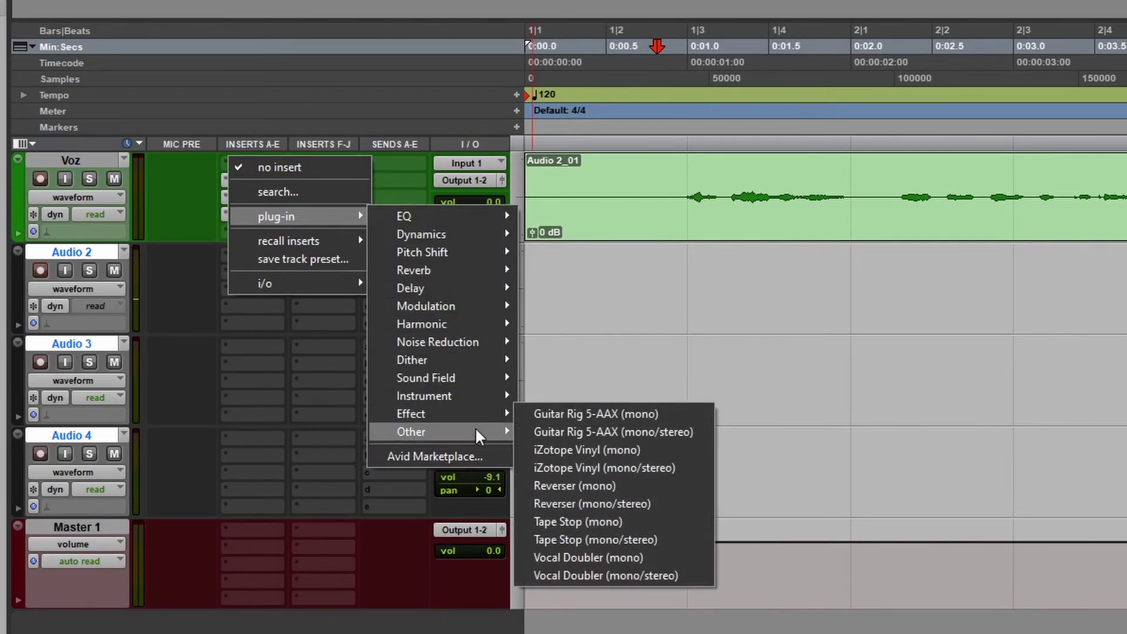
pyautogui.click(557, 432)
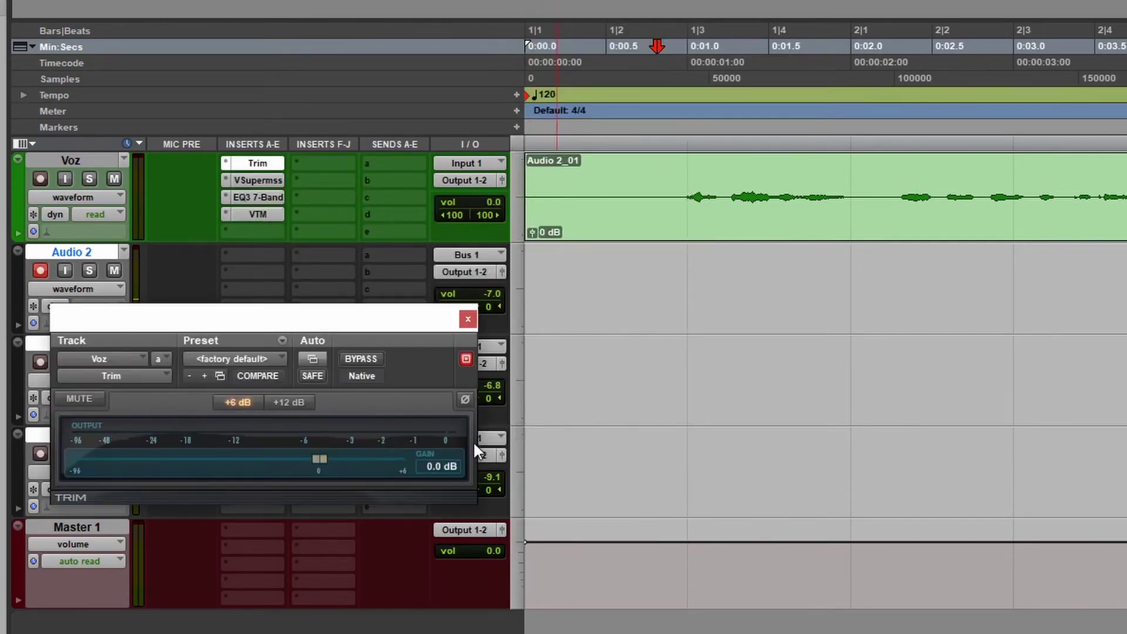
# Switch Trim to its +12 dB range, raise the gain to +8.9 dB, and clear the Voz channel's peak reading.
pyautogui.moveTo(320, 458); pyautogui.dragTo(369, 463)
pyautogui.click(290, 403)
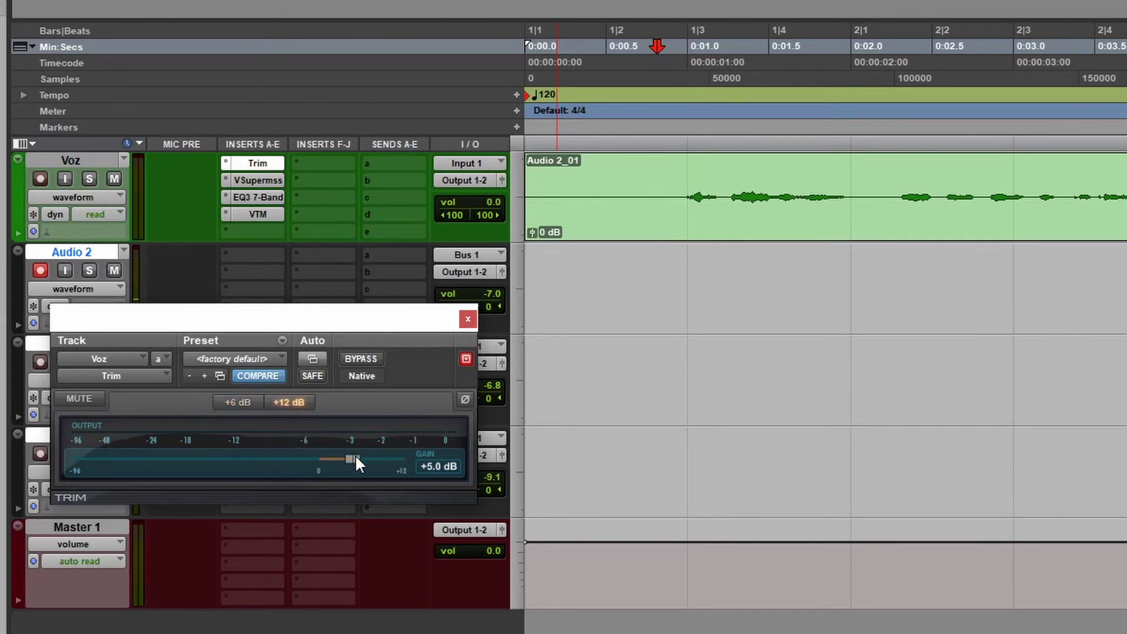
pyautogui.moveTo(350, 457); pyautogui.dragTo(376, 464)
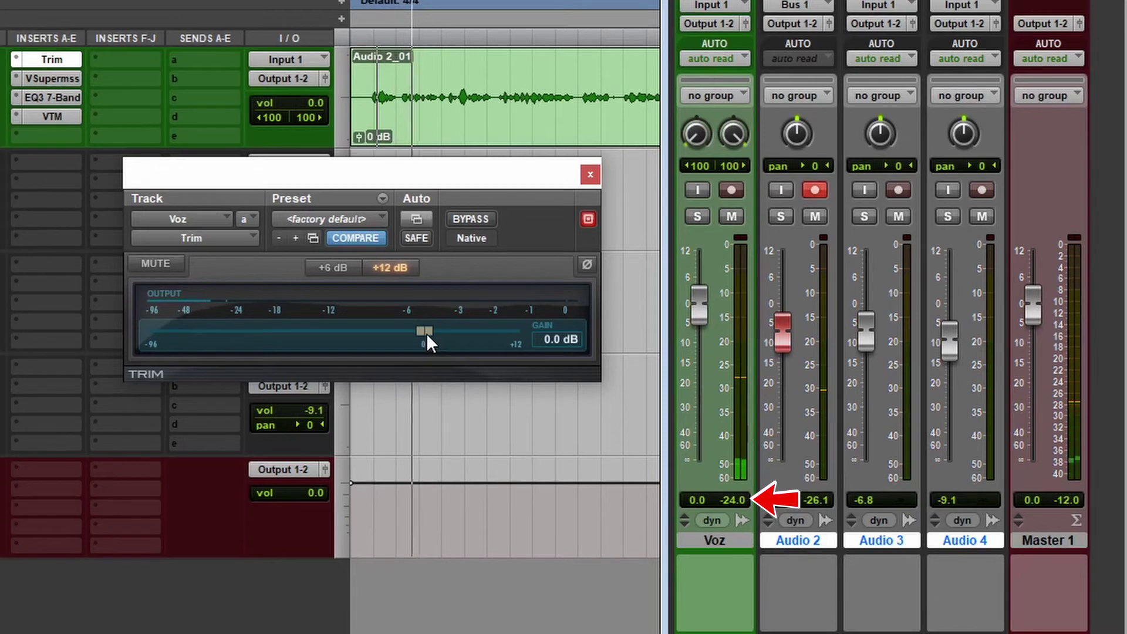
pyautogui.moveTo(426, 333); pyautogui.dragTo(491, 336)
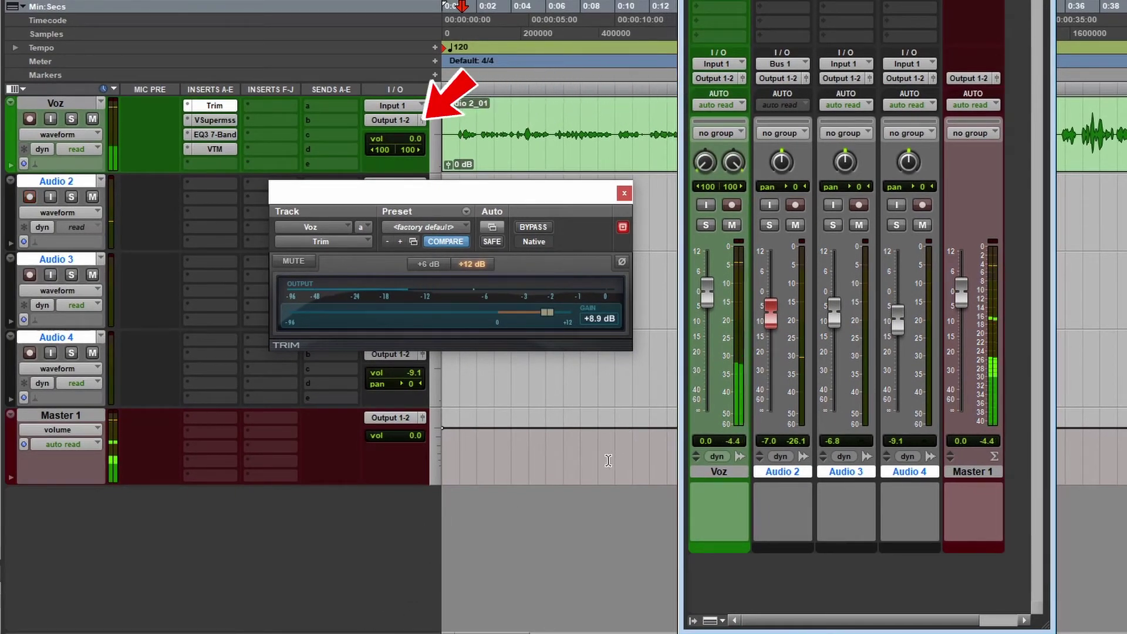
pyautogui.click(731, 441)
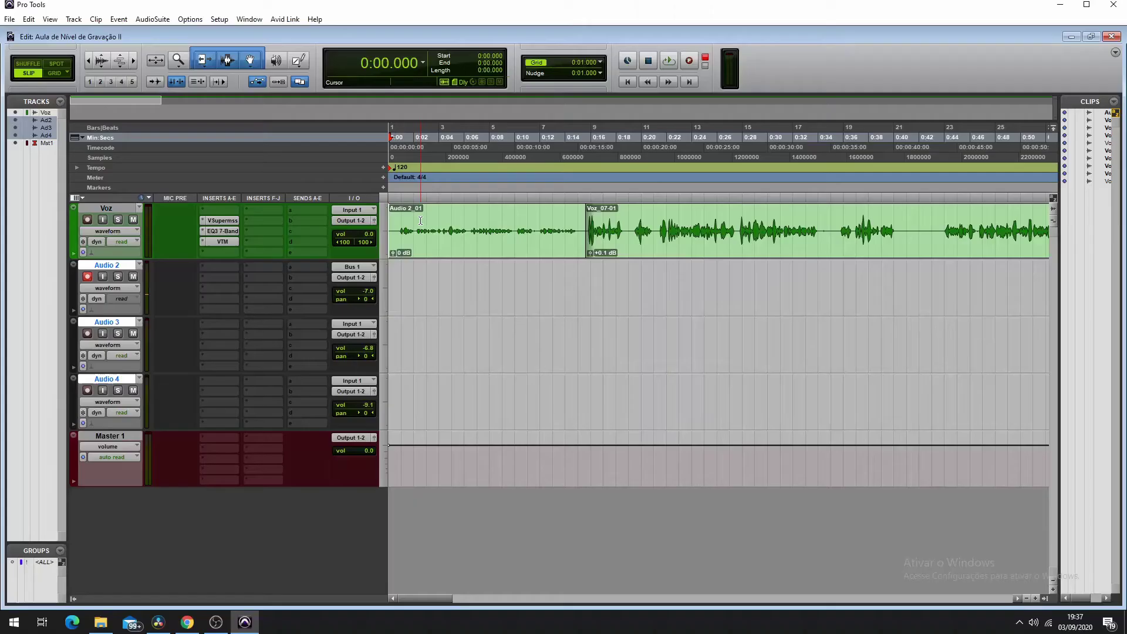
# Show the Mix window beside the timeline and raise the clip gain of Audio 2_01 on the Voz track.
pyautogui.hotkey('ctrl', '=')
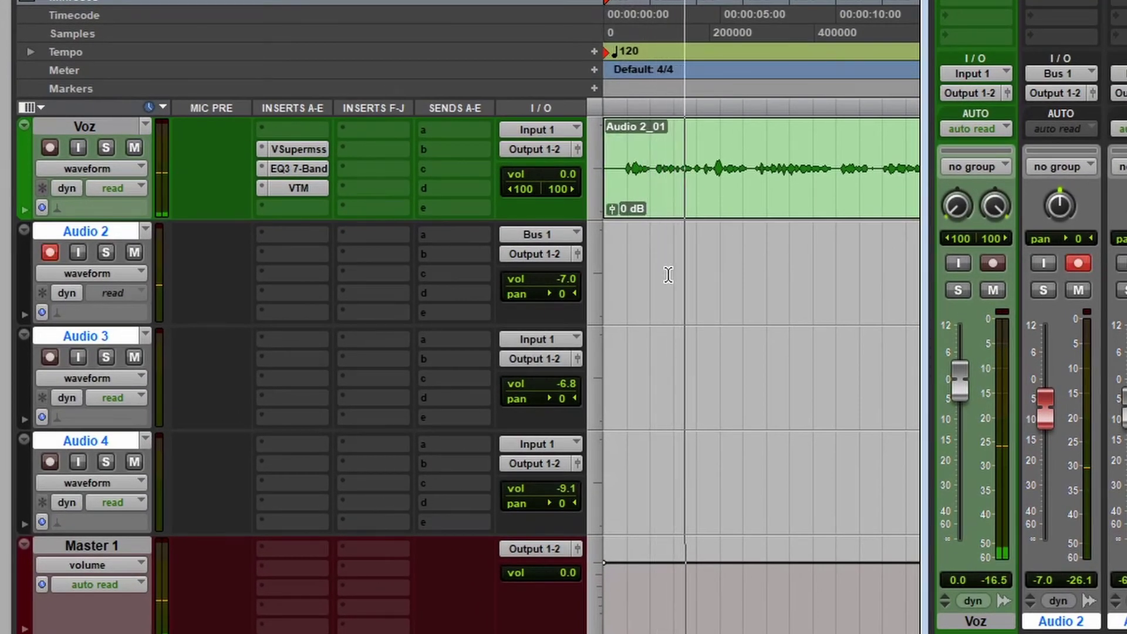
pyautogui.moveTo(611, 210); pyautogui.dragTo(599, 199)
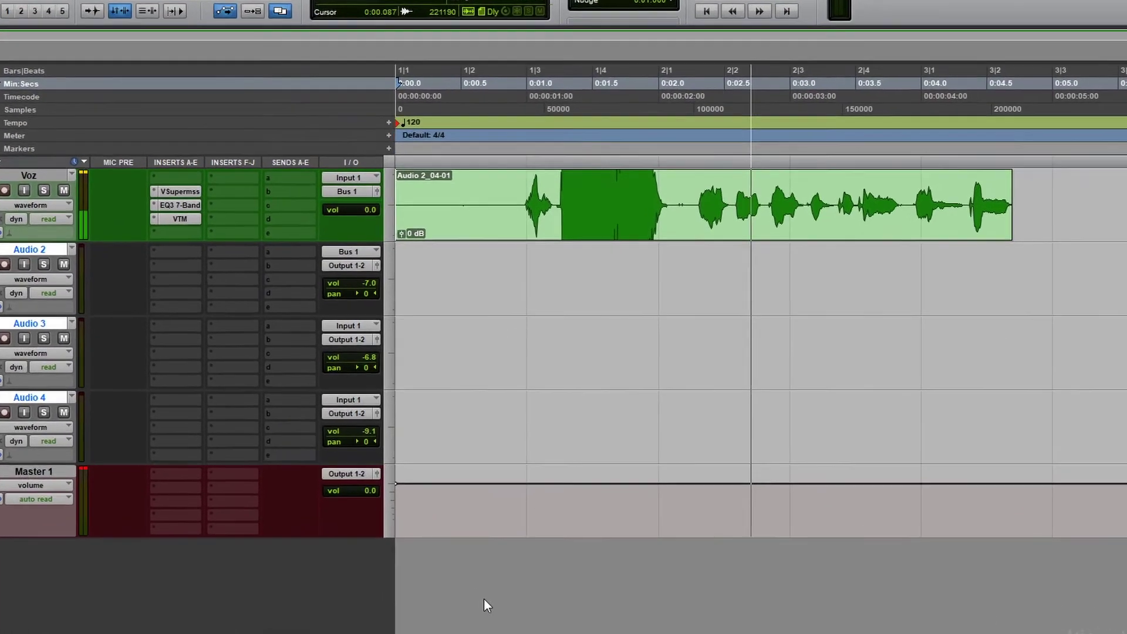
# Stop playback and separate the loud section of Audio 2_04-01, from about 1.2 s to 2.1 s, into its own clip.
pyautogui.press('space')
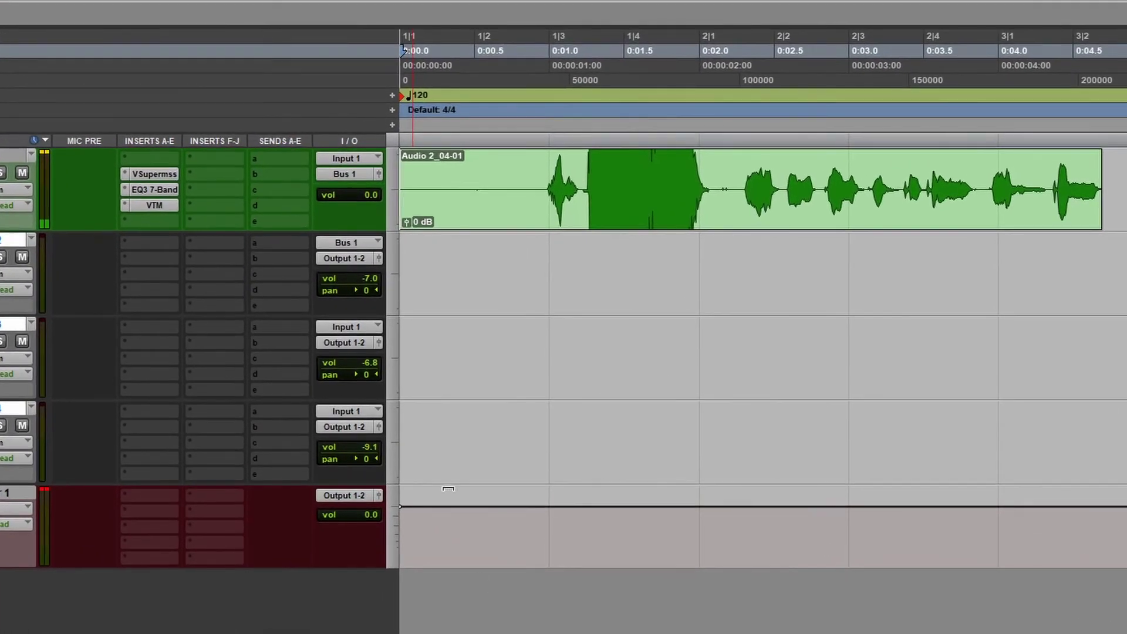
pyautogui.moveTo(577, 168); pyautogui.dragTo(713, 188)
pyautogui.hotkey('ctrl', 'e')
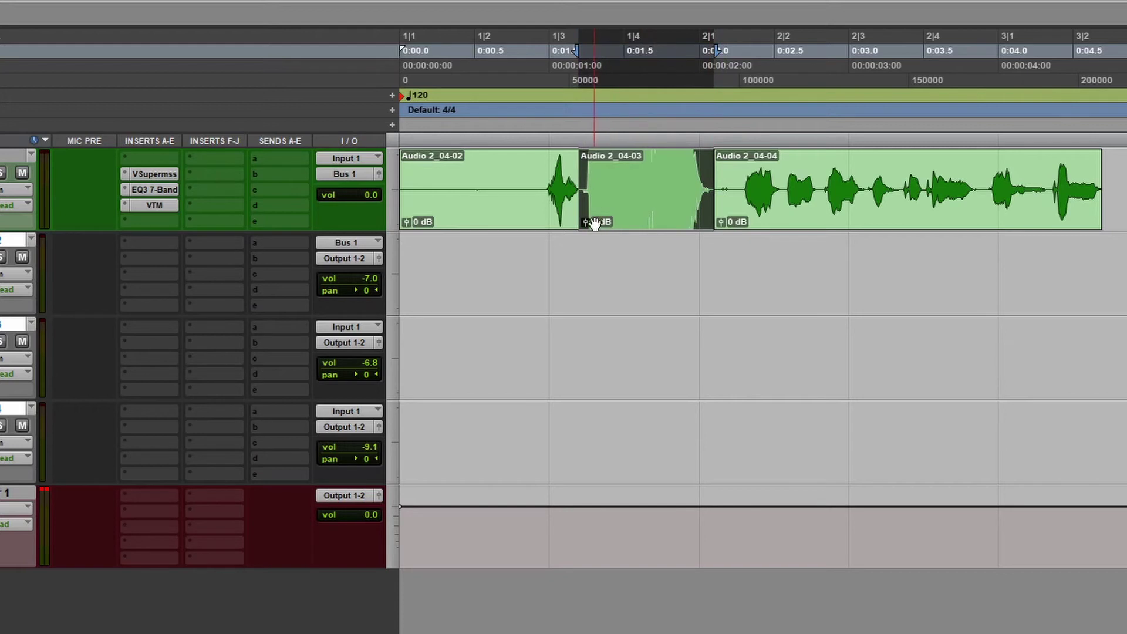
# Lower the clip gain of the separated loud section to -17.0 dB and select that clip.
pyautogui.moveTo(585, 222); pyautogui.dragTo(601, 241)
pyautogui.click(606, 250)
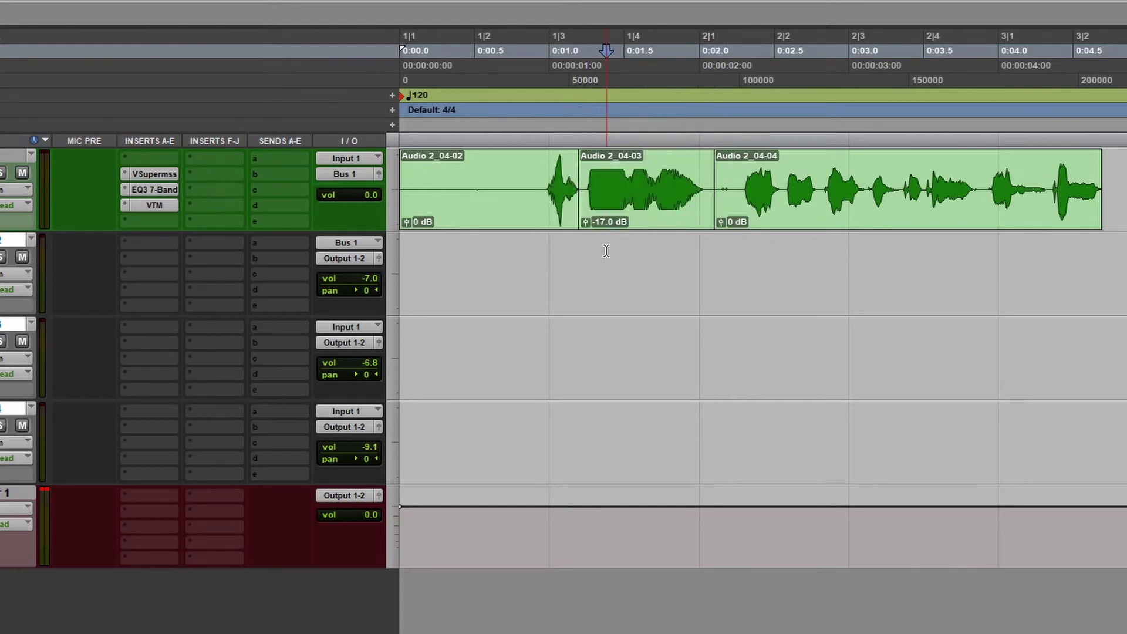
pyautogui.doubleClick(609, 177)
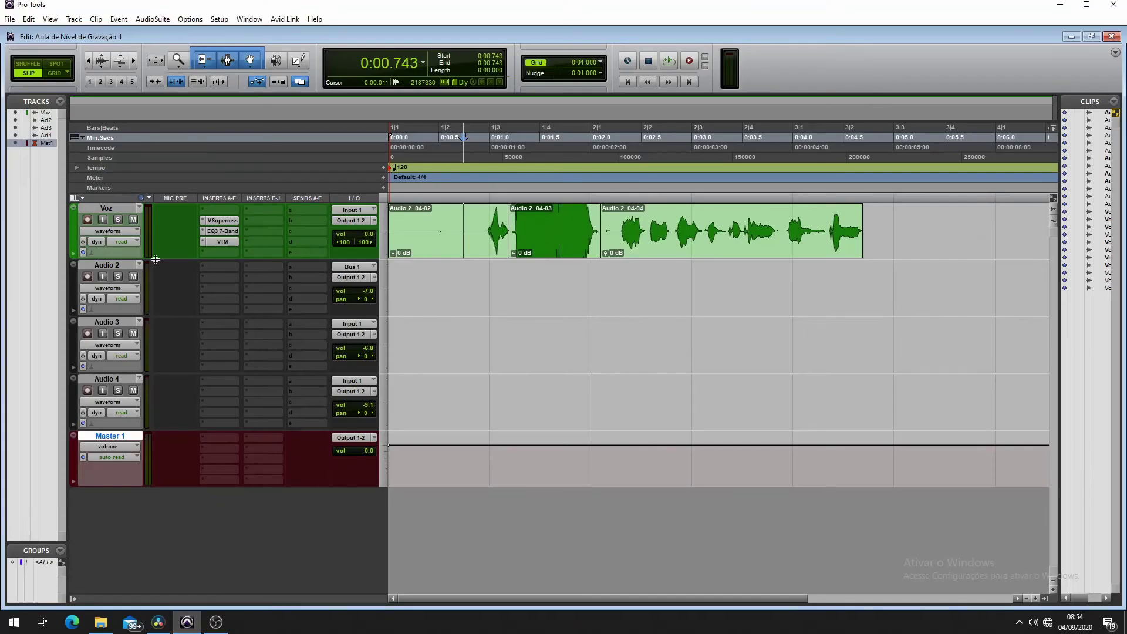
# Duplicate the Voz track.
pyautogui.rightClick(89, 206)
pyautogui.click(118, 360)
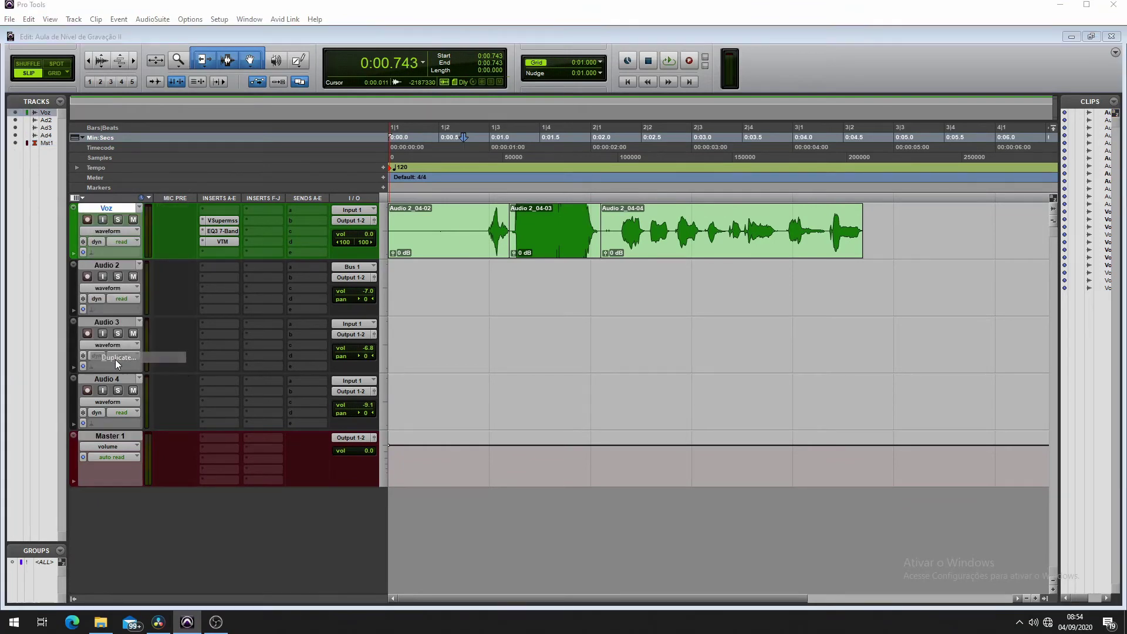
pyautogui.click(603, 318)
# Record a new vocal take on the Voz.dup1 track starting at about 0.342 s.
pyautogui.click(423, 278)
pyautogui.hotkey('ctrl', 'space')
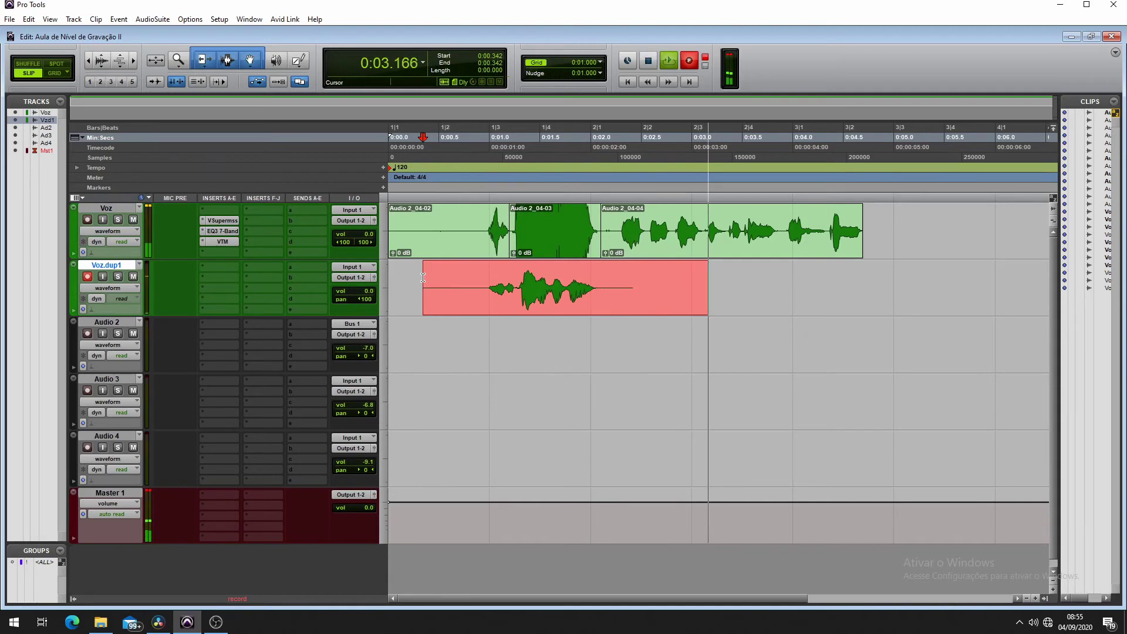
pyautogui.press('space')
# Trim the start of the new Voz.dup1 recording to about 1.288 s and adjust its end.
pyautogui.moveTo(431, 284); pyautogui.dragTo(517, 285)
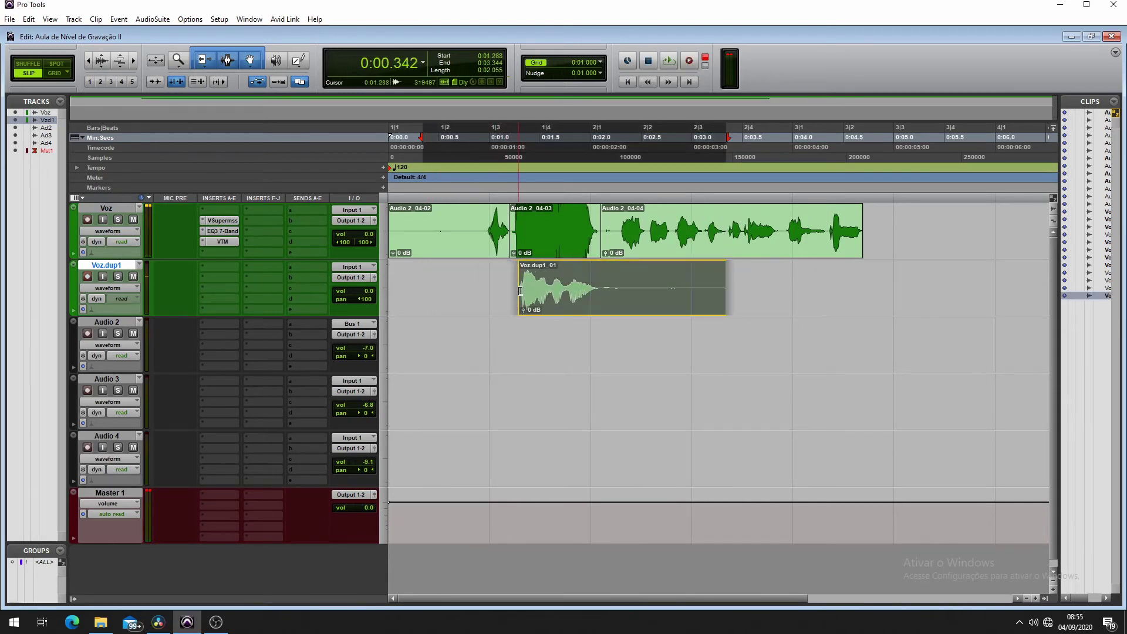
pyautogui.moveTo(727, 287); pyautogui.dragTo(514, 261)
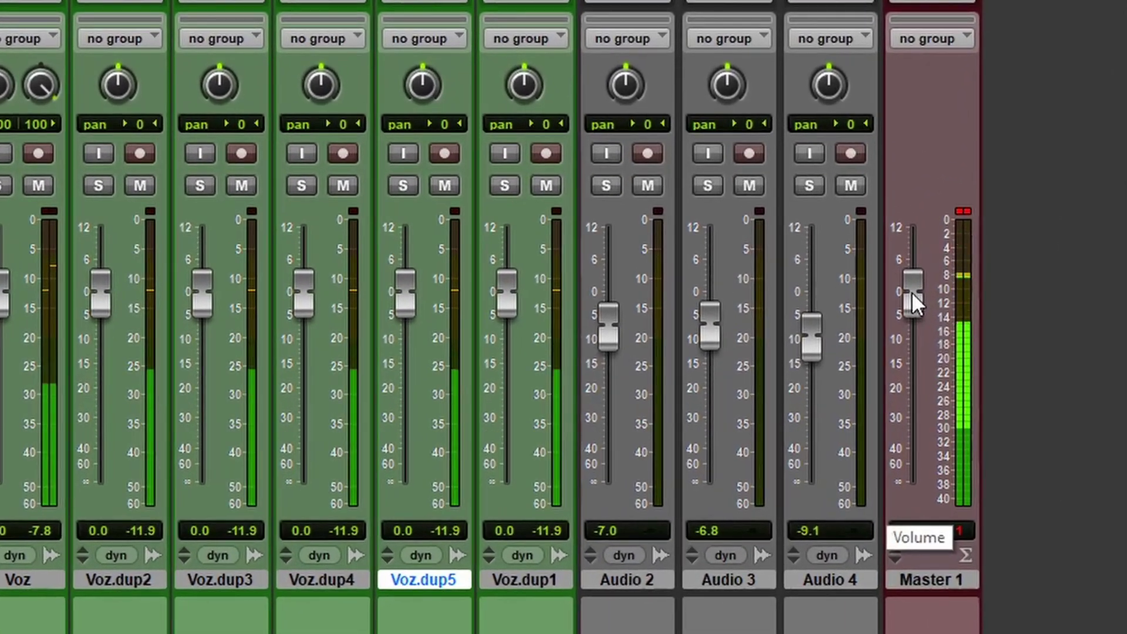
# Try lowering the Master 1 fader and adding a multi-mono Trim plug-in to the Master 1 track.
pyautogui.moveTo(900, 299); pyautogui.dragTo(899, 328)
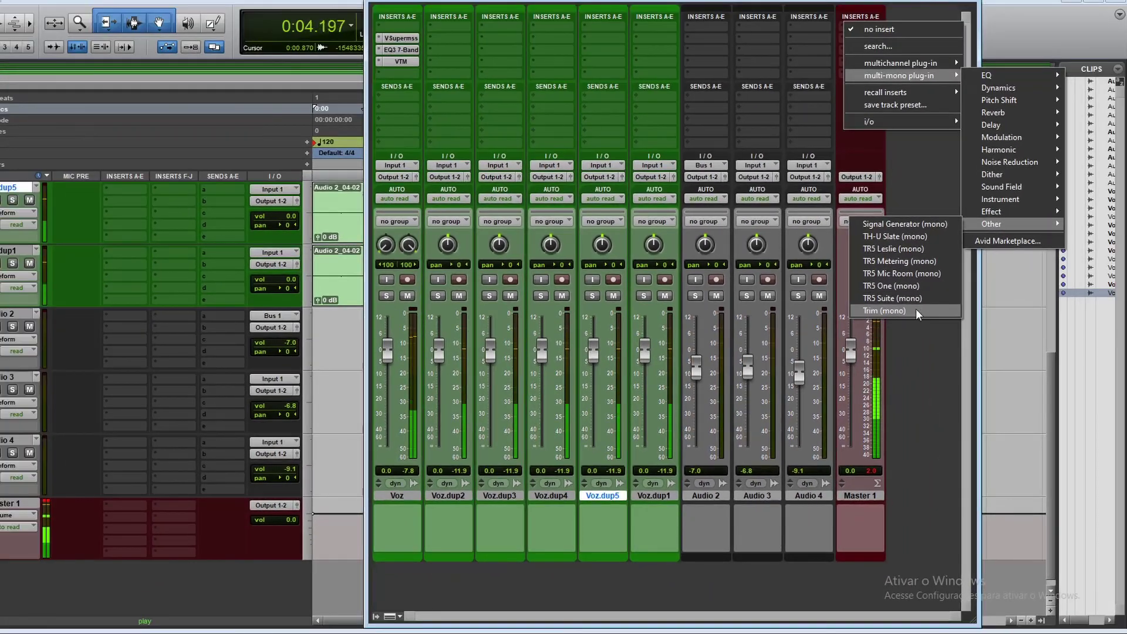
pyautogui.click(916, 309)
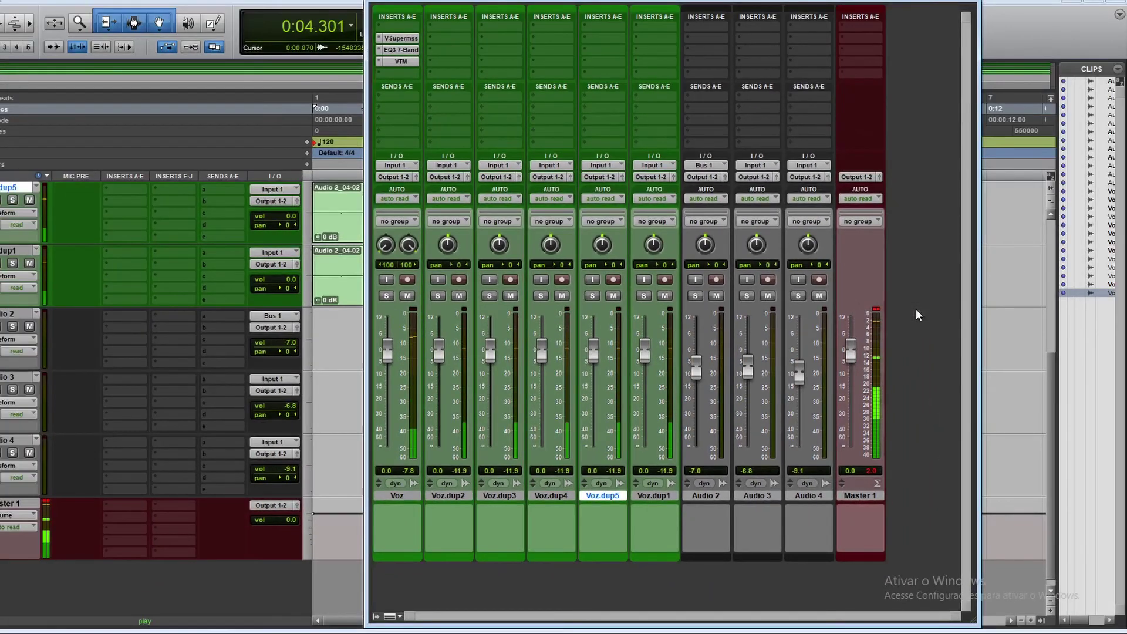
# Lower the Voz fader to -9.7 dB and bring down the faders of the duplicated Voz tracks.
pyautogui.moveTo(357, 359); pyautogui.dragTo(319, 354)
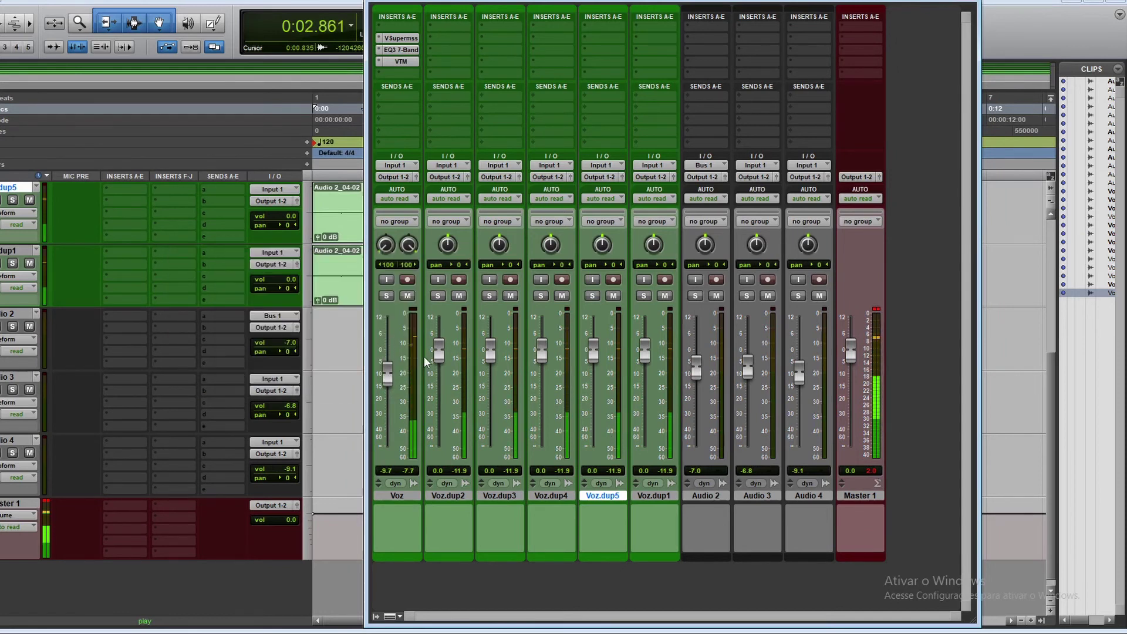
pyautogui.moveTo(439, 351); pyautogui.dragTo(592, 382)
pyautogui.moveTo(645, 352); pyautogui.dragTo(649, 388)
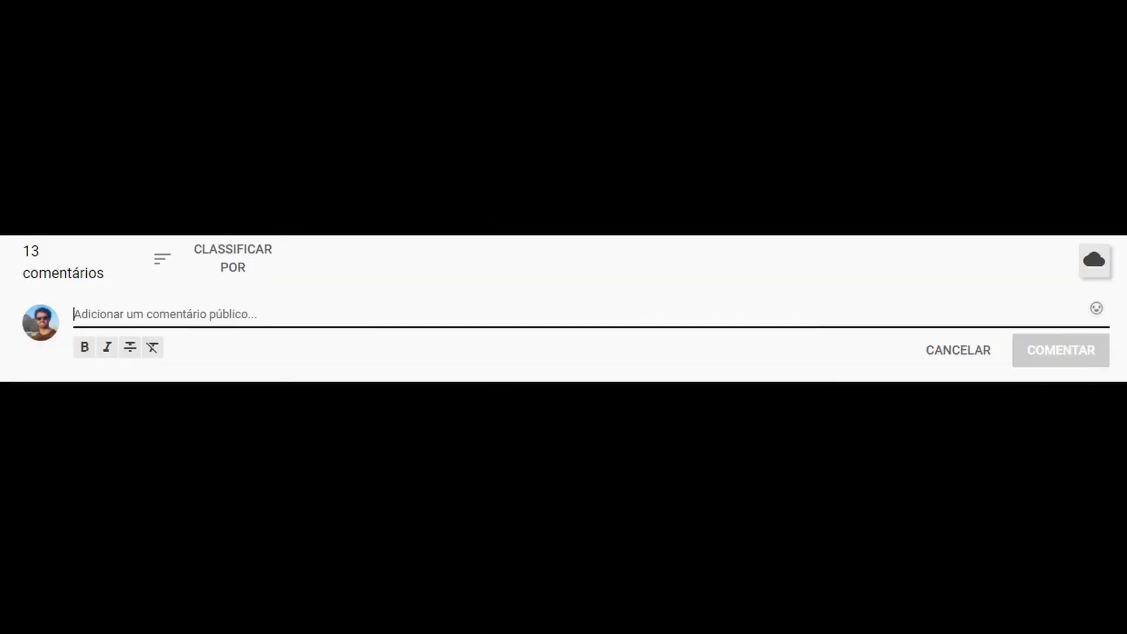
# Write "que que nego" as a public comment on the video.
pyautogui.write('que que nego')
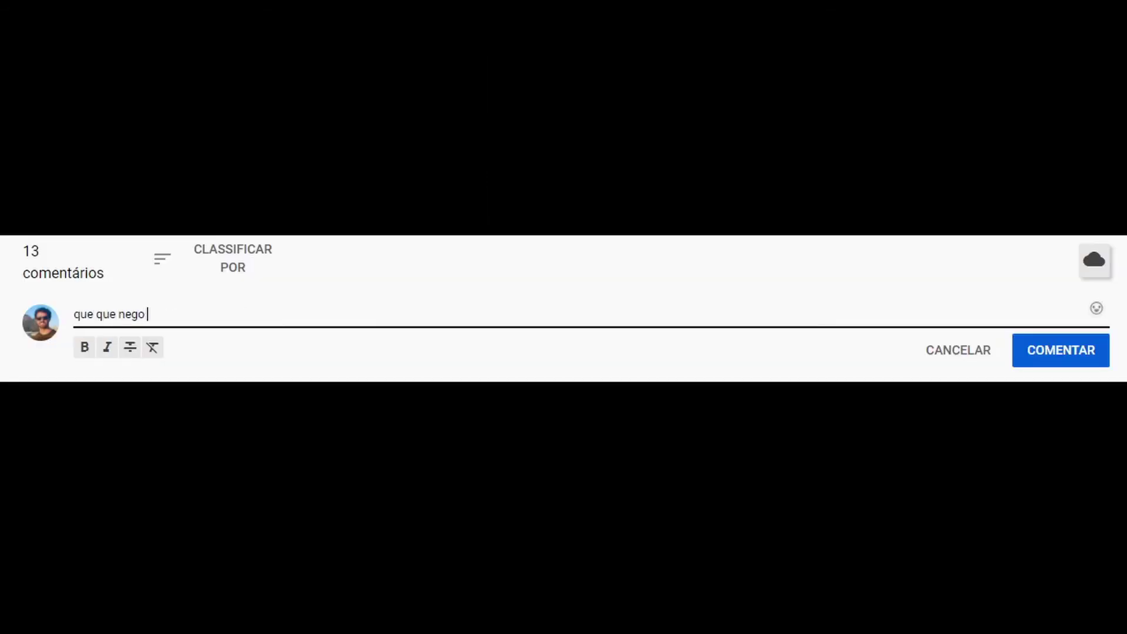